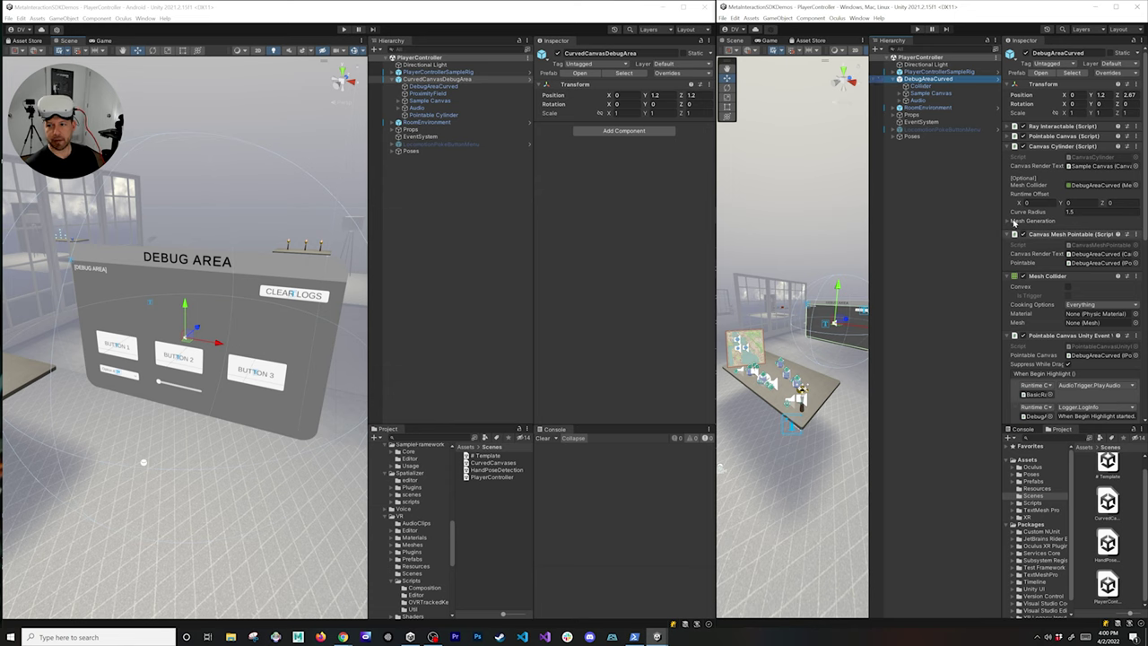
Step: Examine the components of DebugAreaCurved in the older project and in the new project's CurvedCanvasDebugArea
{"action": "scroll", "coordinate": [1068, 238], "scroll_direction": "down", "scroll_amount": 5}
{"action": "scroll", "coordinate": [1069, 238], "scroll_direction": "up", "scroll_amount": 5}
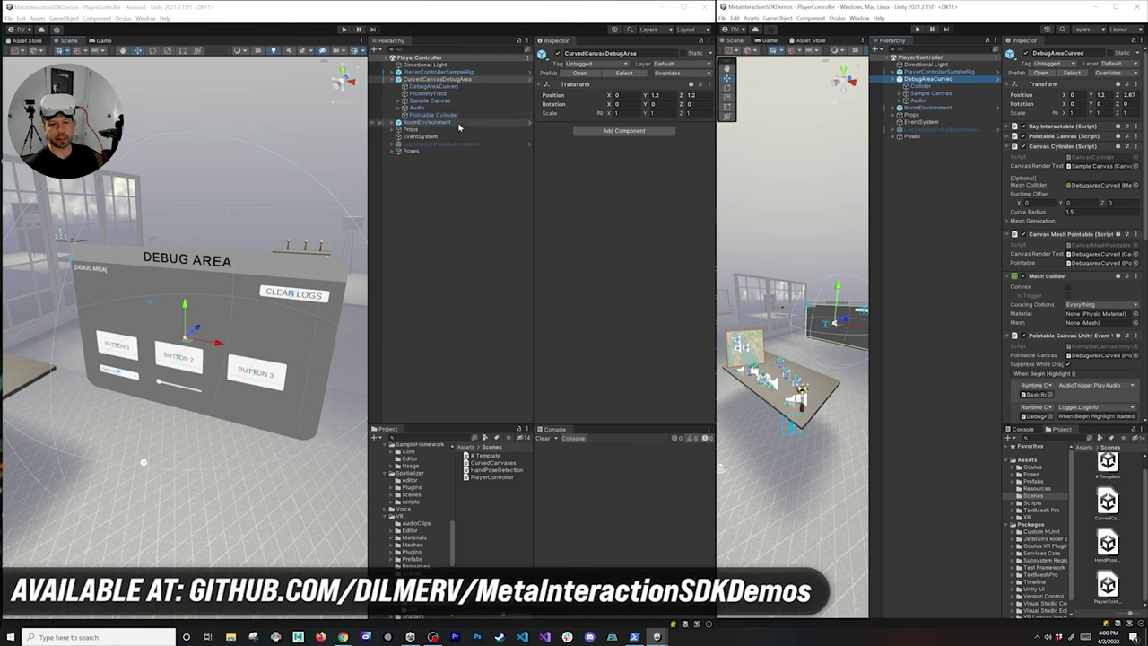
{"action": "left_click", "coordinate": [437, 86]}
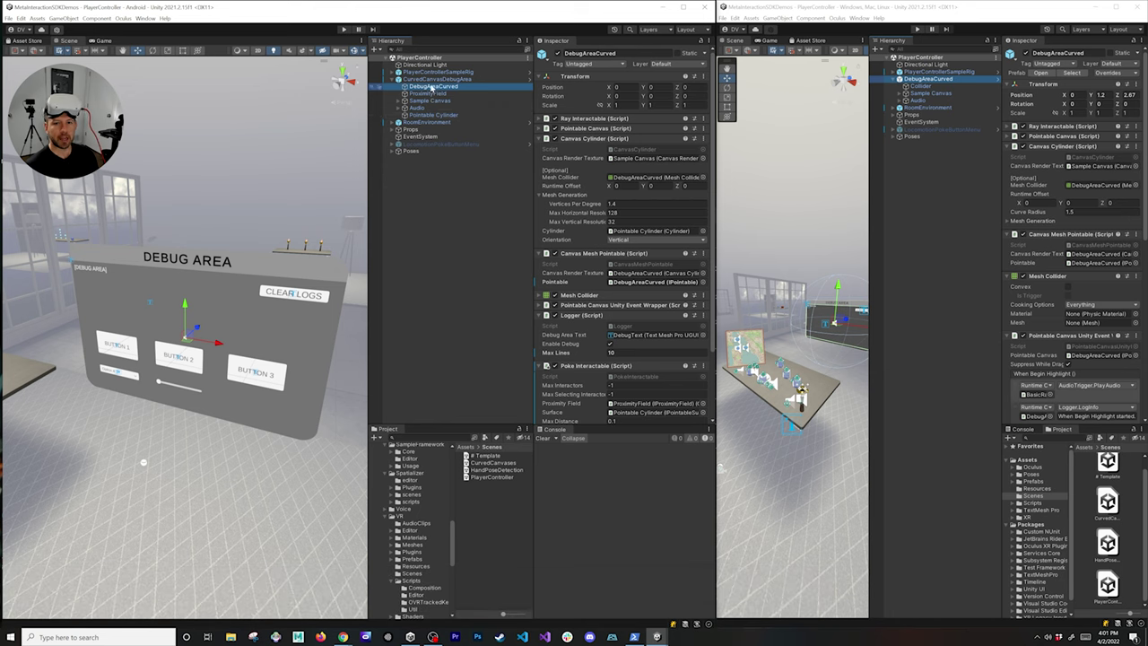
Step: Inspect the Pointable Cylinder's Facing options, surface orientation and height, and view its cylinder around the debug panel in the scene
{"action": "left_click", "coordinate": [434, 115]}
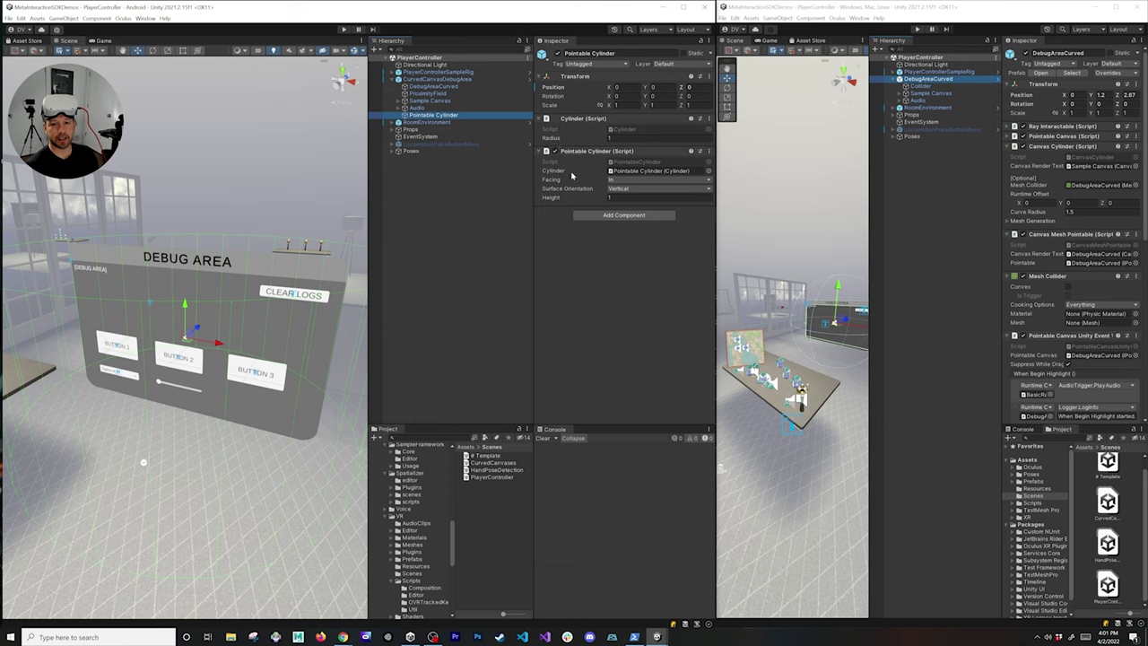
{"action": "left_click", "coordinate": [619, 181]}
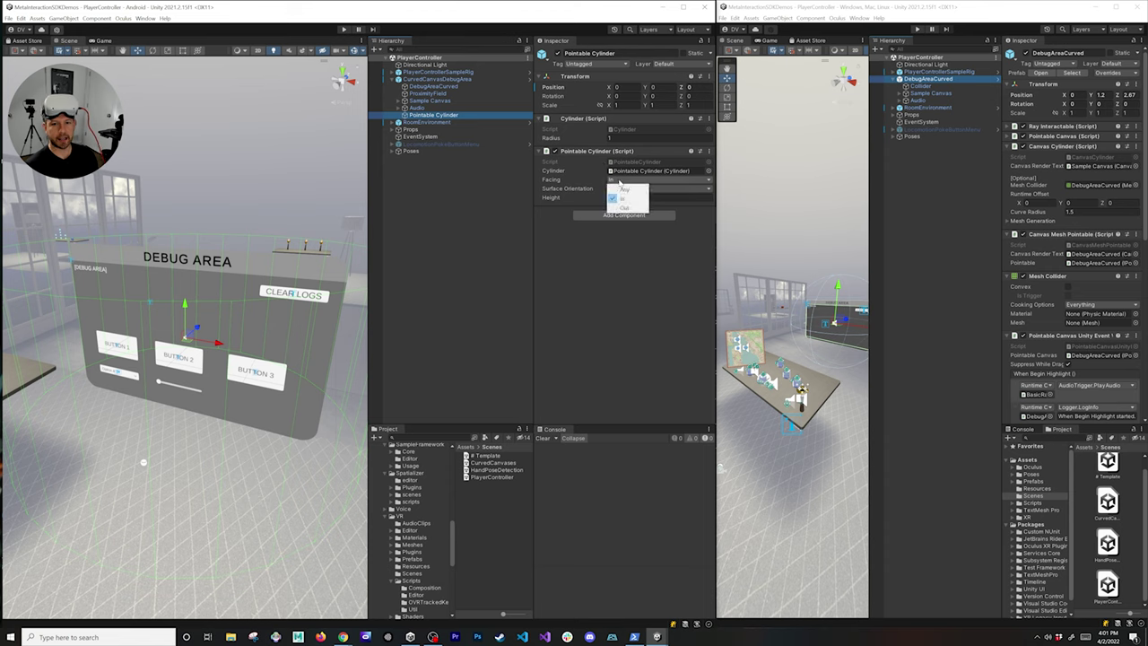
{"action": "left_click", "coordinate": [581, 180]}
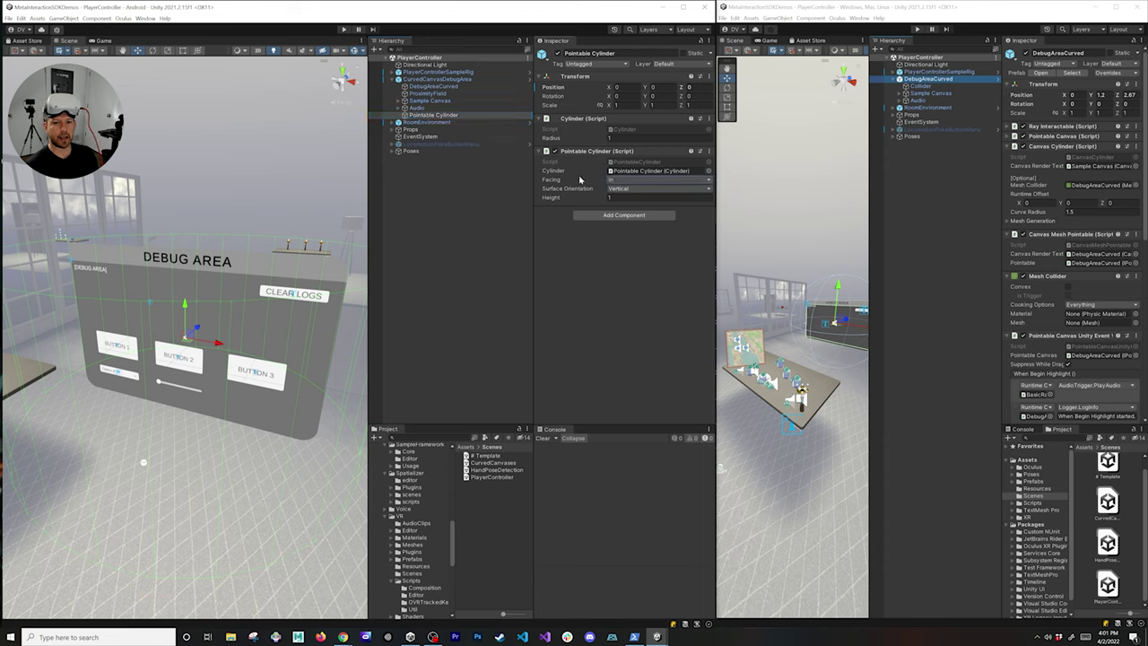
{"action": "left_click", "coordinate": [618, 180]}
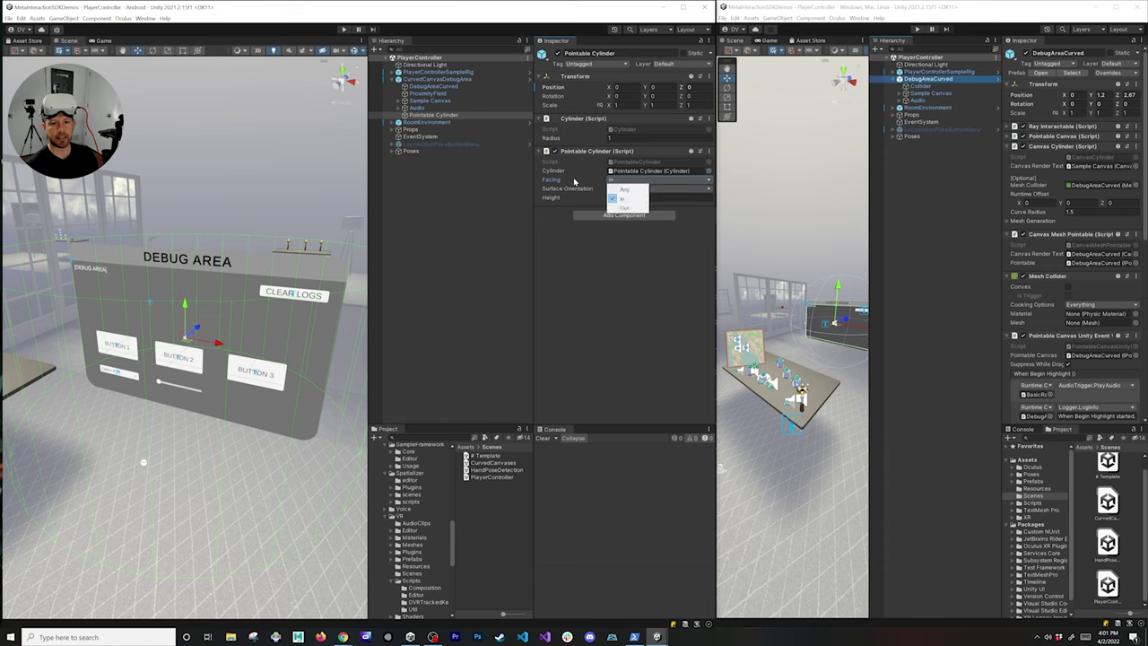
{"action": "left_click", "coordinate": [574, 182]}
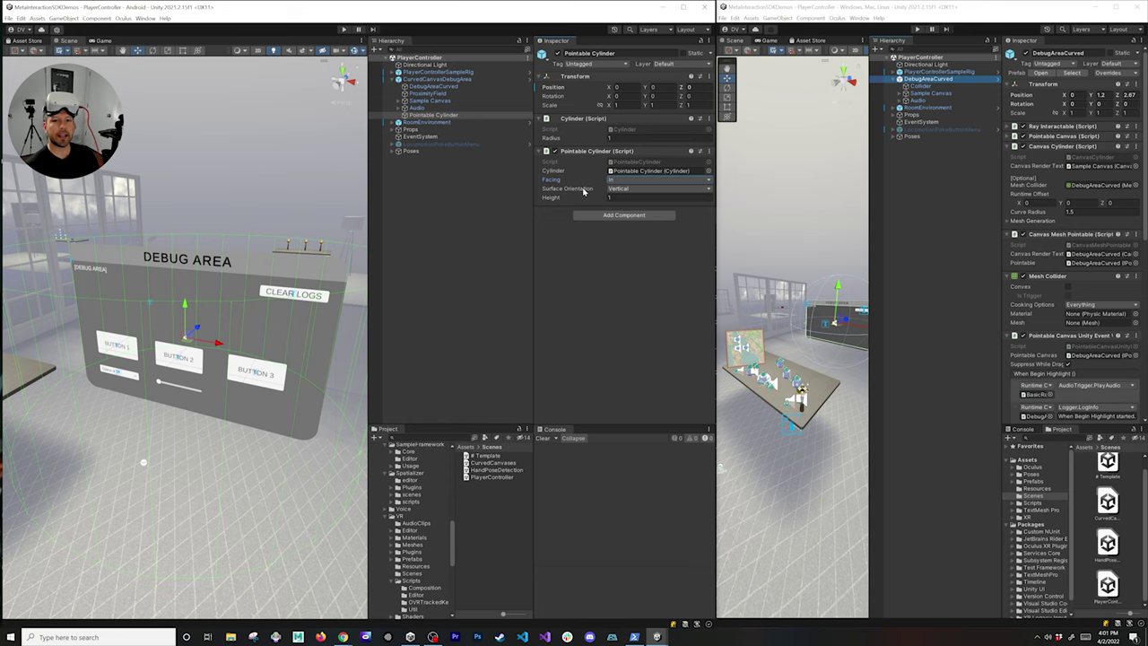
{"action": "mouse_move", "coordinate": [546, 198]}
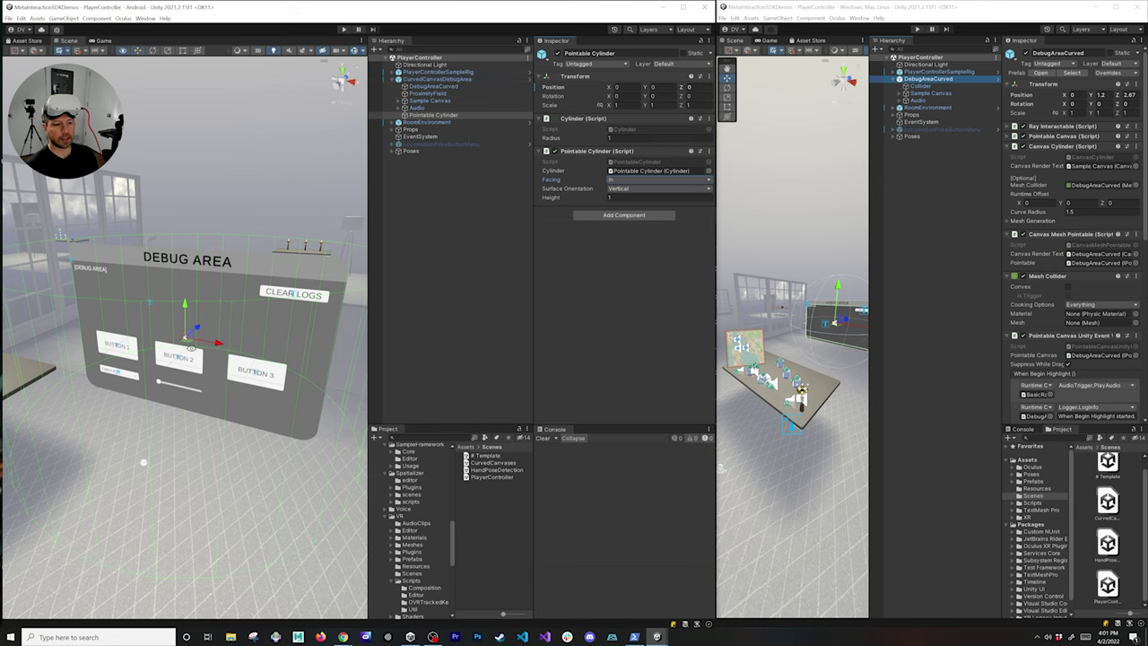
{"action": "left_click_drag", "start_coordinate": [190, 348], "coordinate": [90, 211], "text": "alt"}
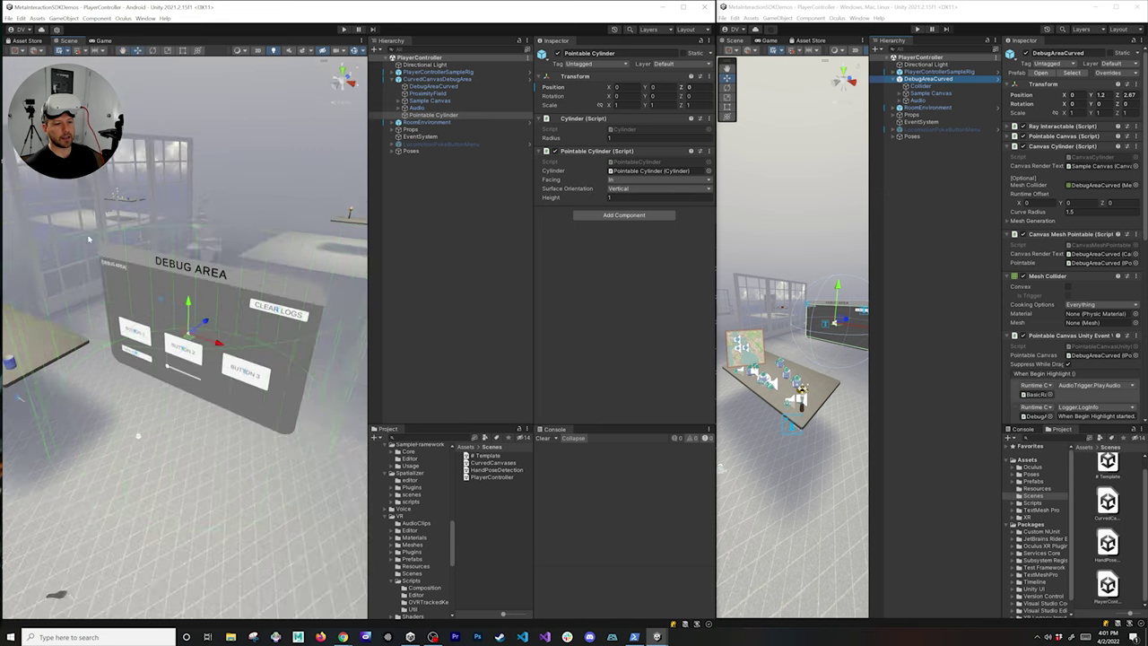
Step: Compare DebugAreaCurved across both projects and review the new Pointable Cylinder, ProximityField and poke interaction components
{"action": "left_click", "coordinate": [433, 86]}
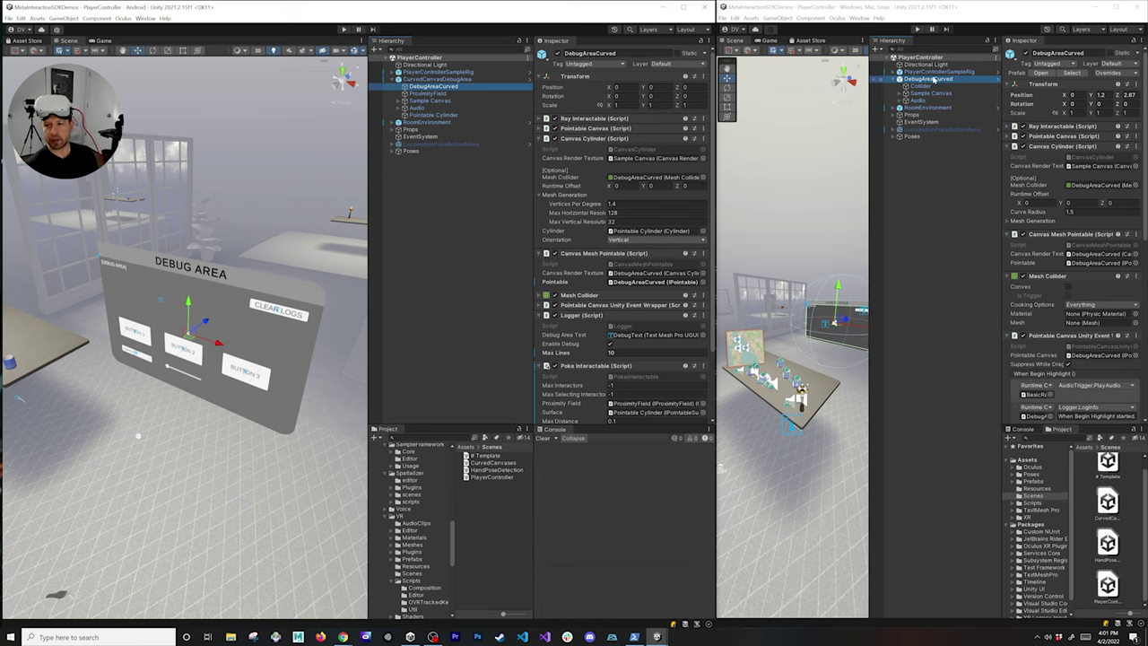
{"action": "scroll", "coordinate": [1067, 240], "scroll_direction": "down", "scroll_amount": 1}
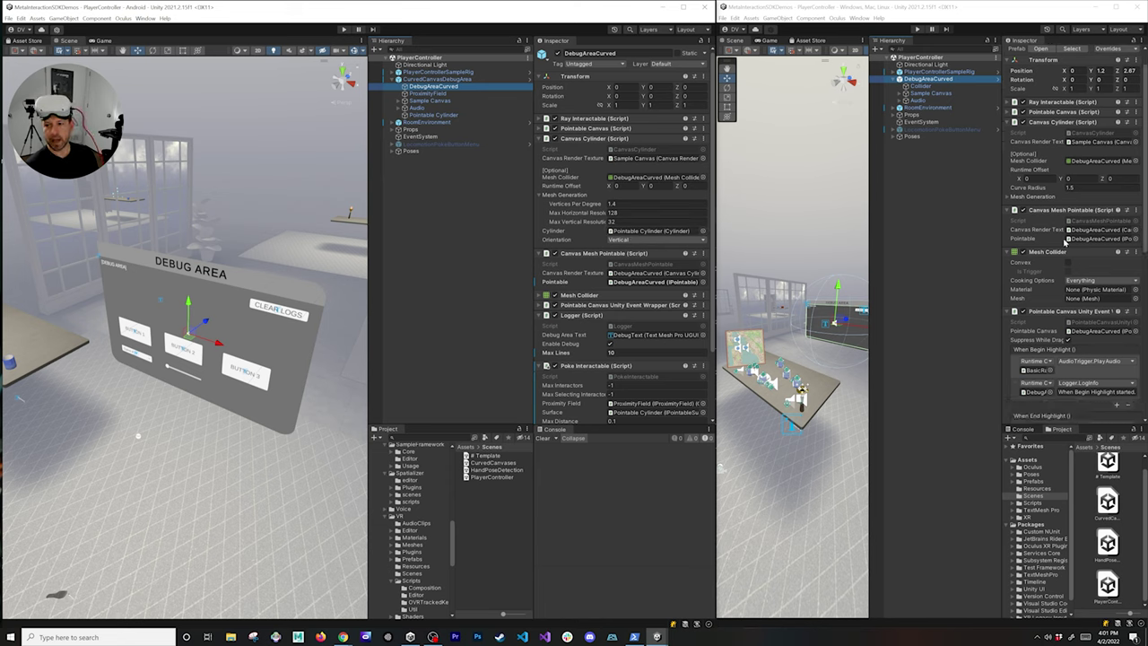
{"action": "scroll", "coordinate": [1056, 136], "scroll_direction": "up", "scroll_amount": 1}
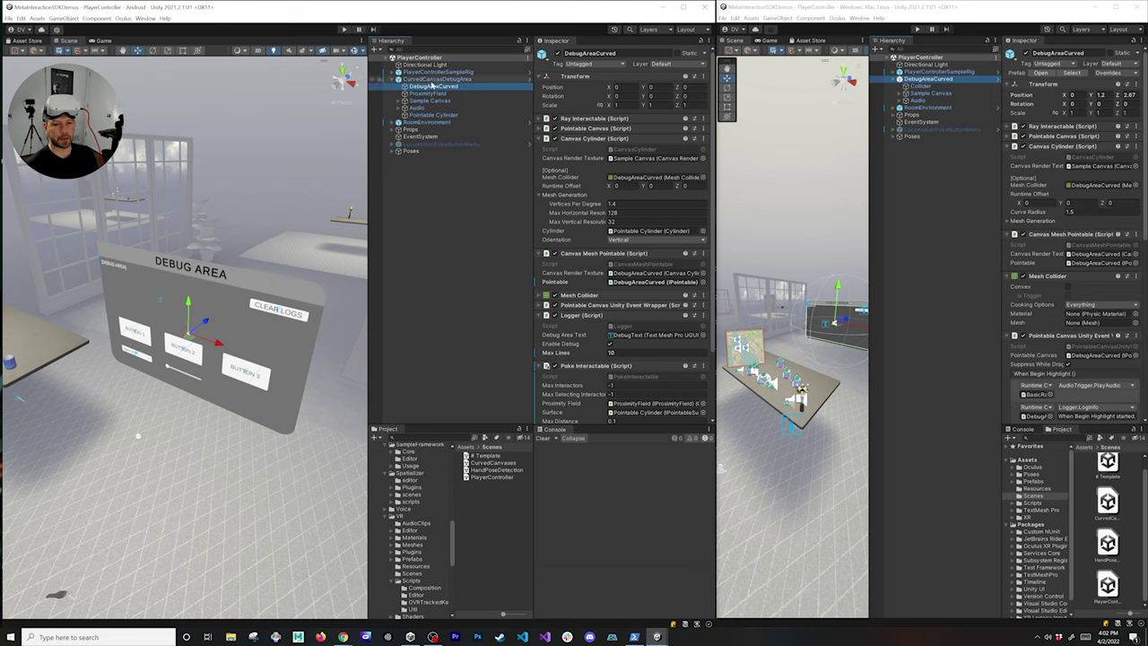
{"action": "left_click", "coordinate": [446, 115]}
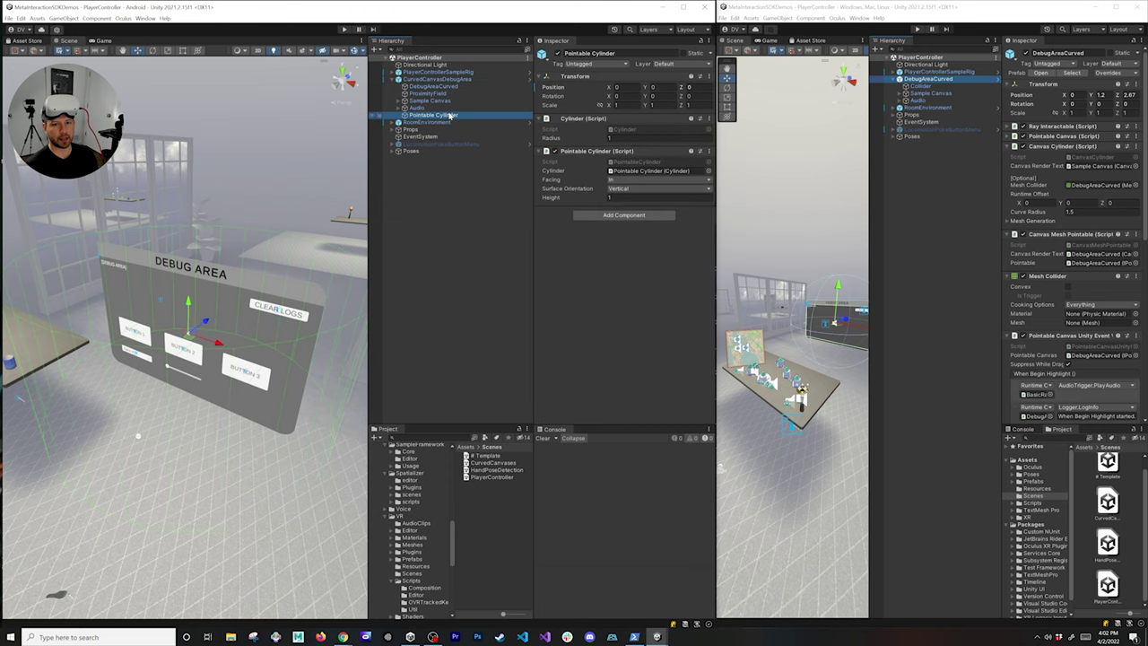
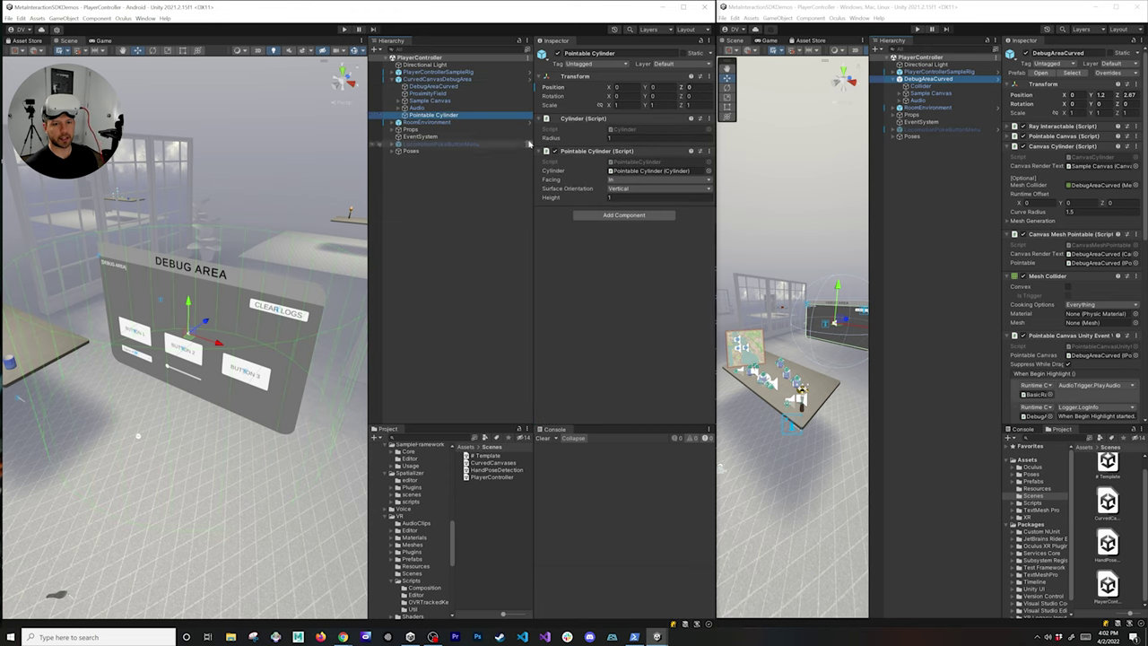
{"action": "left_click", "coordinate": [437, 93]}
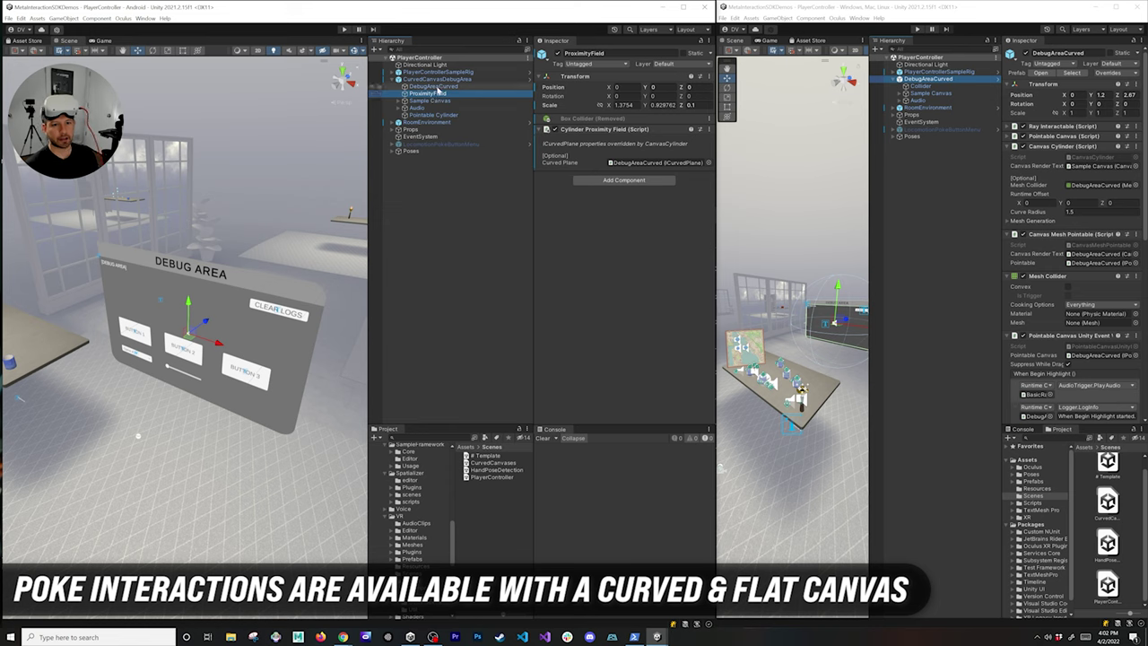
{"action": "left_click", "coordinate": [440, 79]}
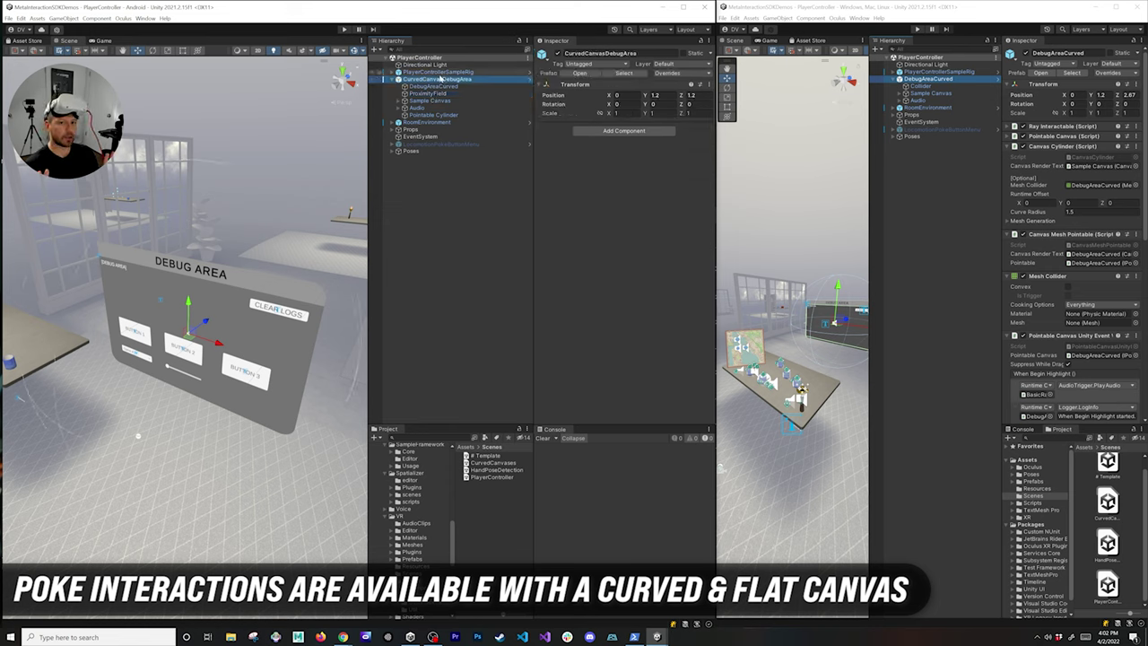
{"action": "left_click", "coordinate": [433, 86]}
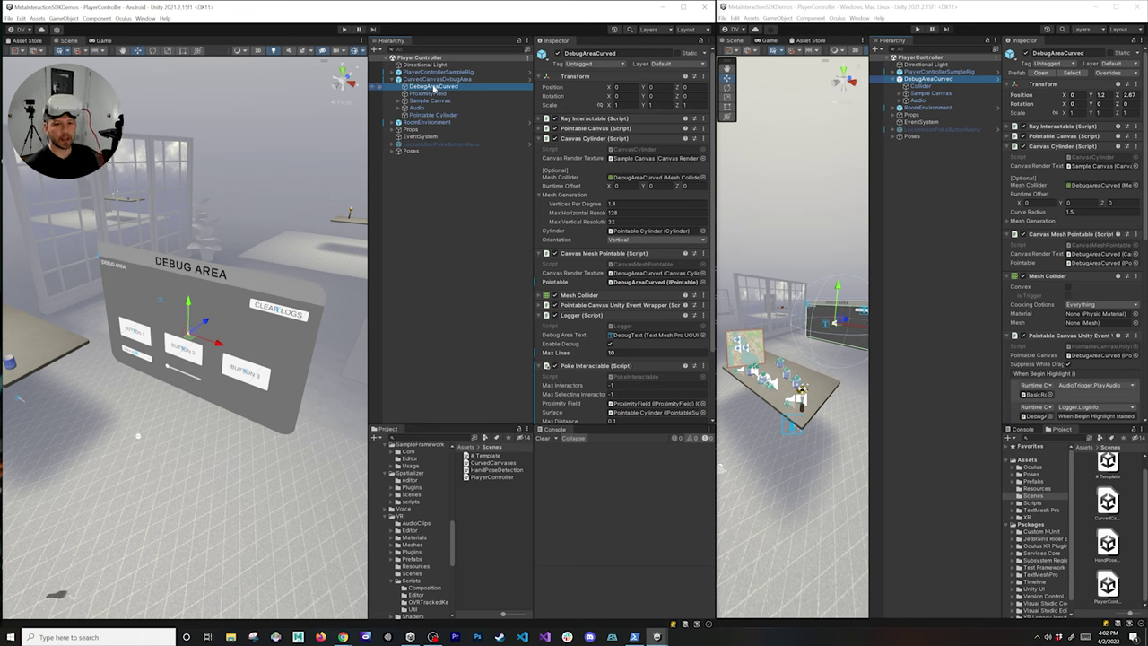
{"action": "scroll", "coordinate": [574, 294], "scroll_direction": "down", "scroll_amount": 3}
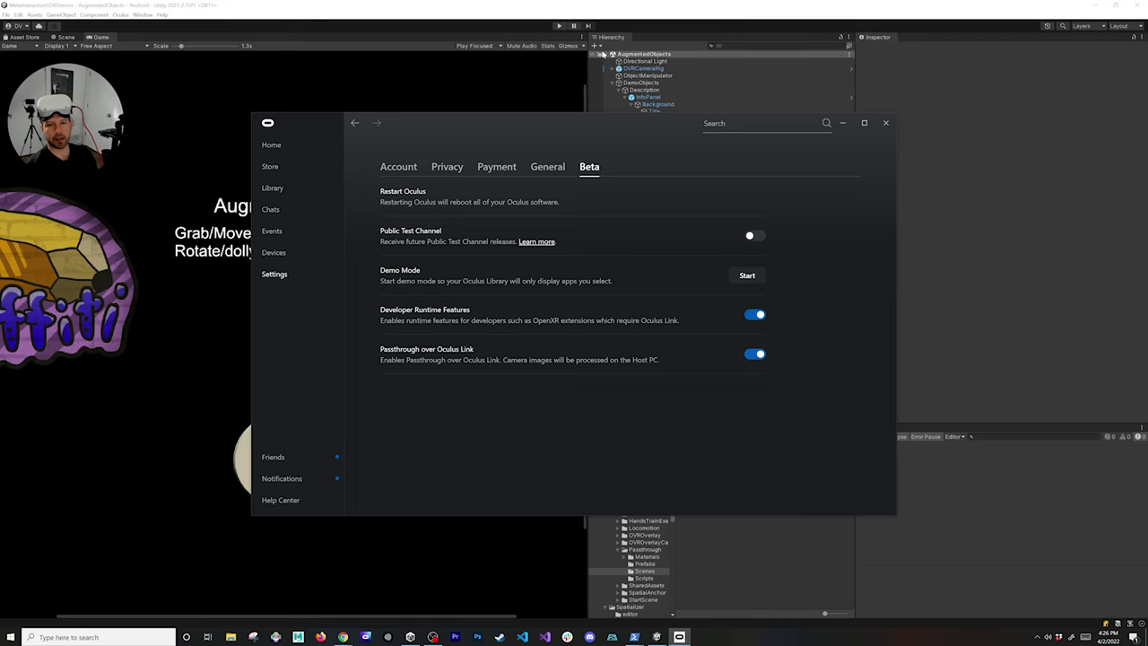
Step: Switch to Unity and make sure Late Latching is enabled in the OVR Manager of OVRCameraRig
{"action": "left_click", "coordinate": [621, 11]}
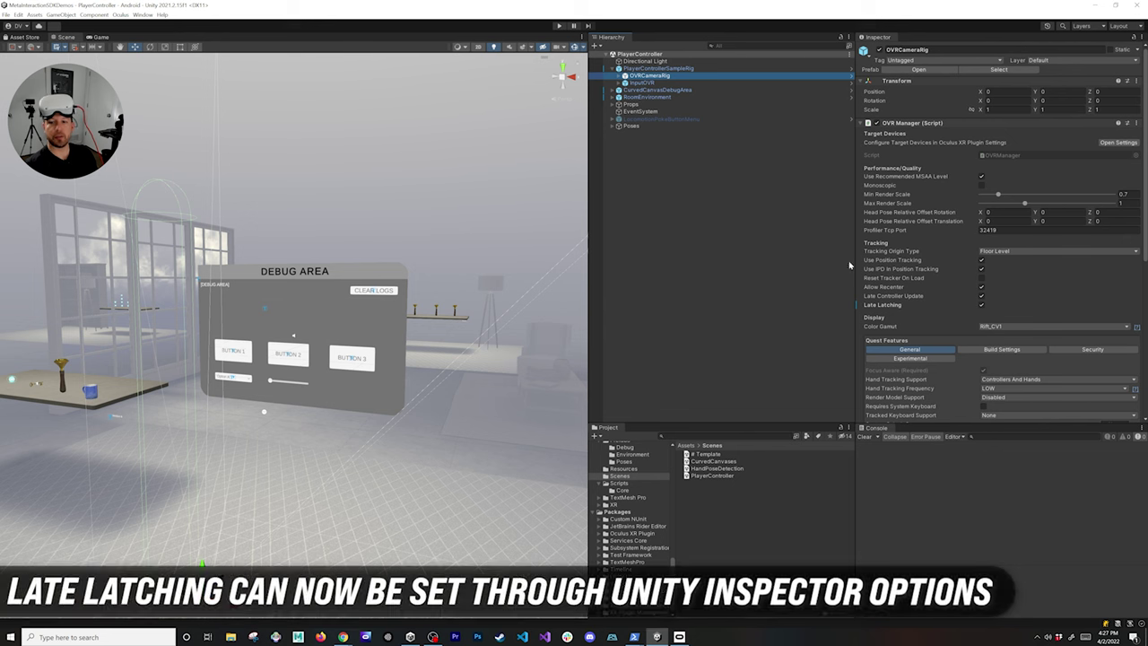
{"action": "mouse_move", "coordinate": [895, 309]}
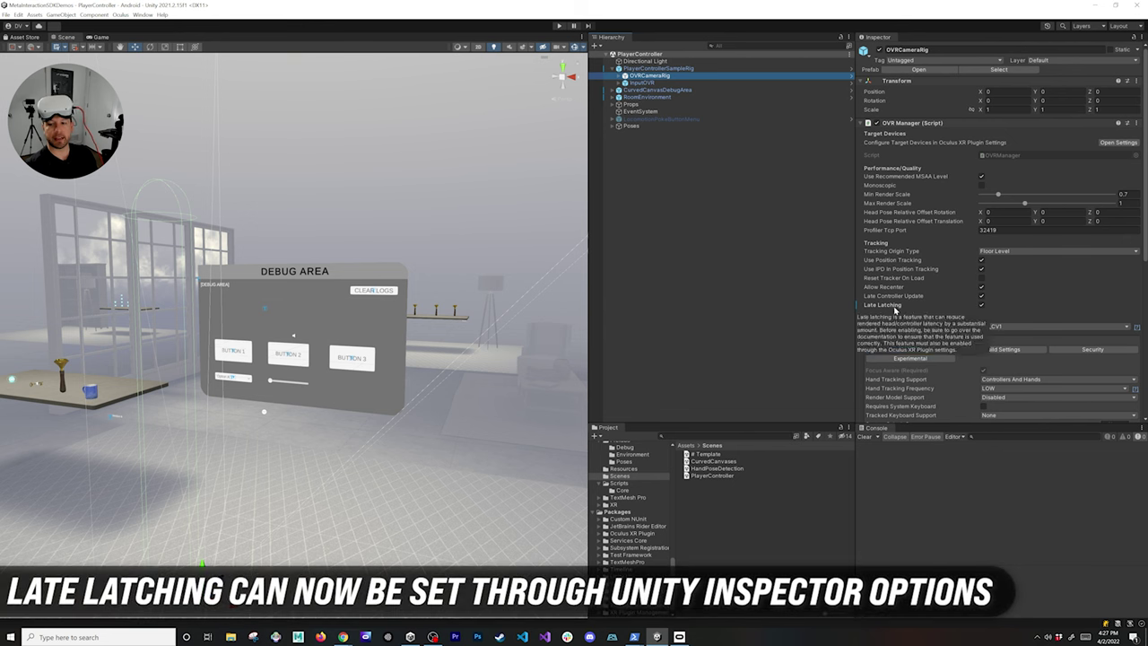
{"action": "left_click", "coordinate": [982, 307]}
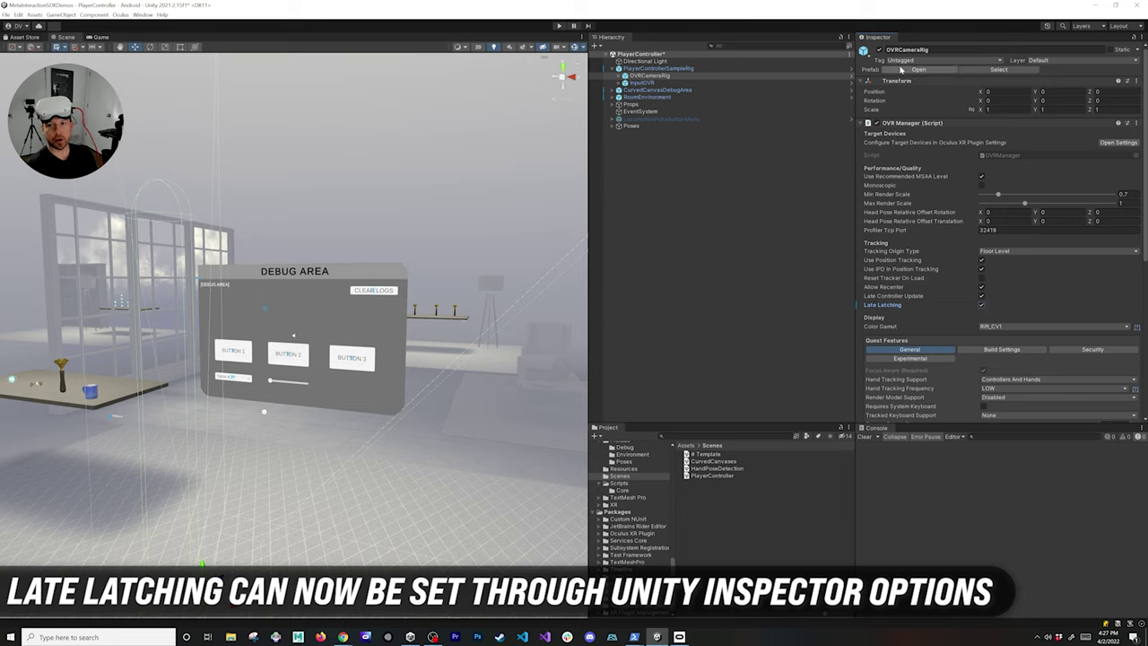
Step: Show the experimental options, including Late Latching (Vulkan), in the Android Oculus settings of XR Plug-in Management
{"action": "left_click", "coordinate": [7, 16]}
{"action": "left_click", "coordinate": [27, 113]}
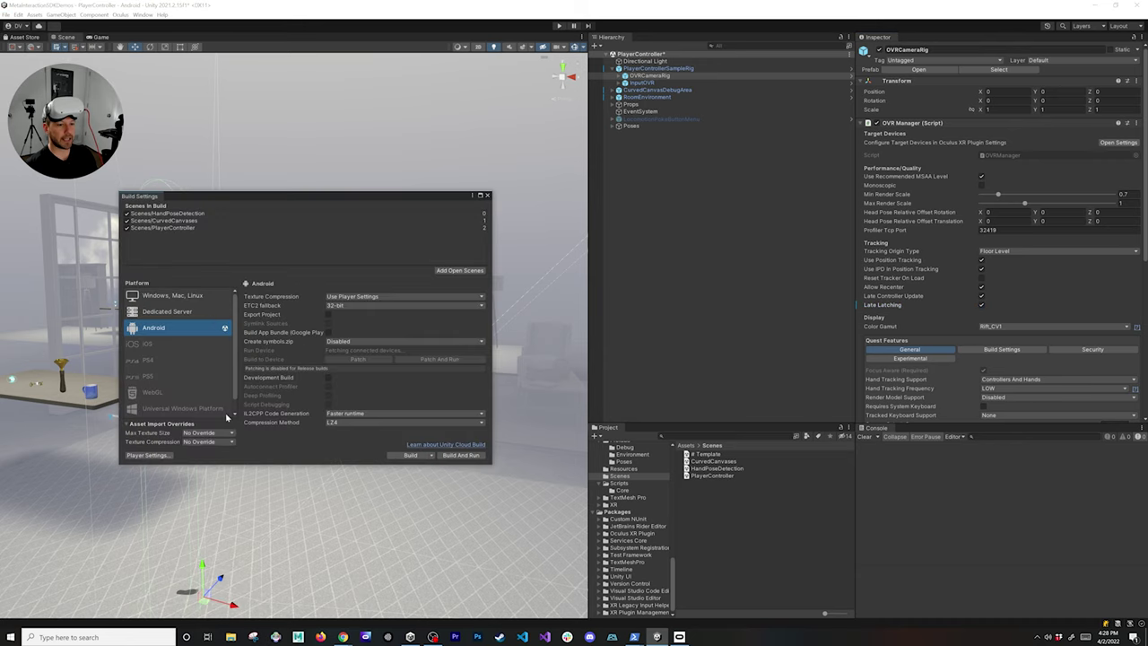
{"action": "left_click", "coordinate": [161, 458]}
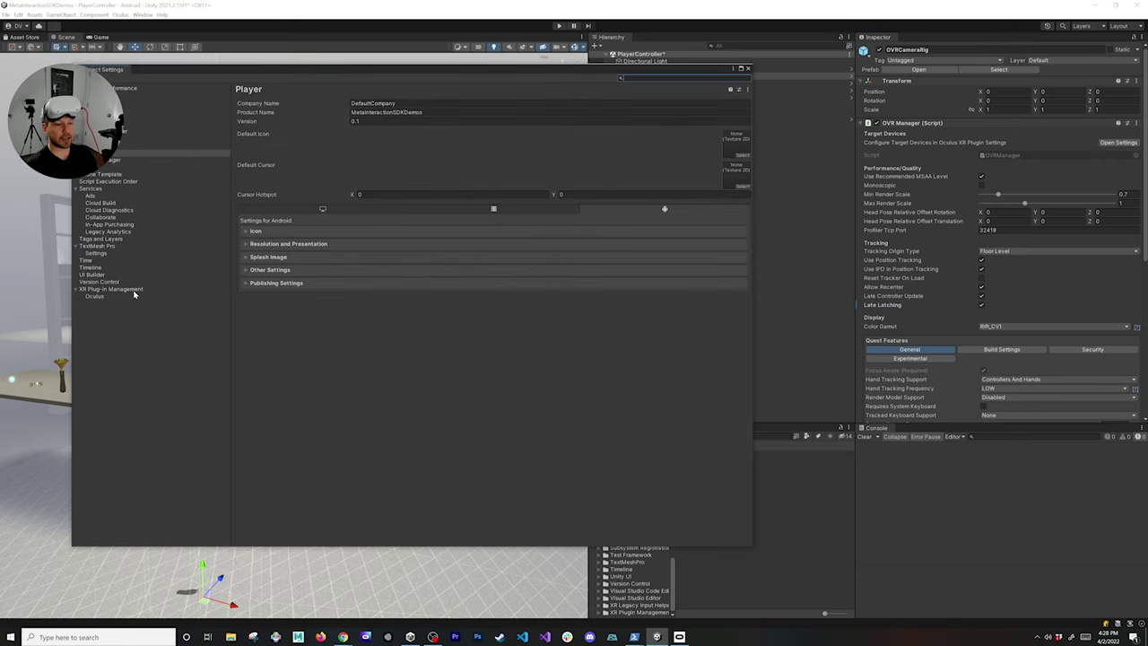
{"action": "left_click", "coordinate": [130, 289]}
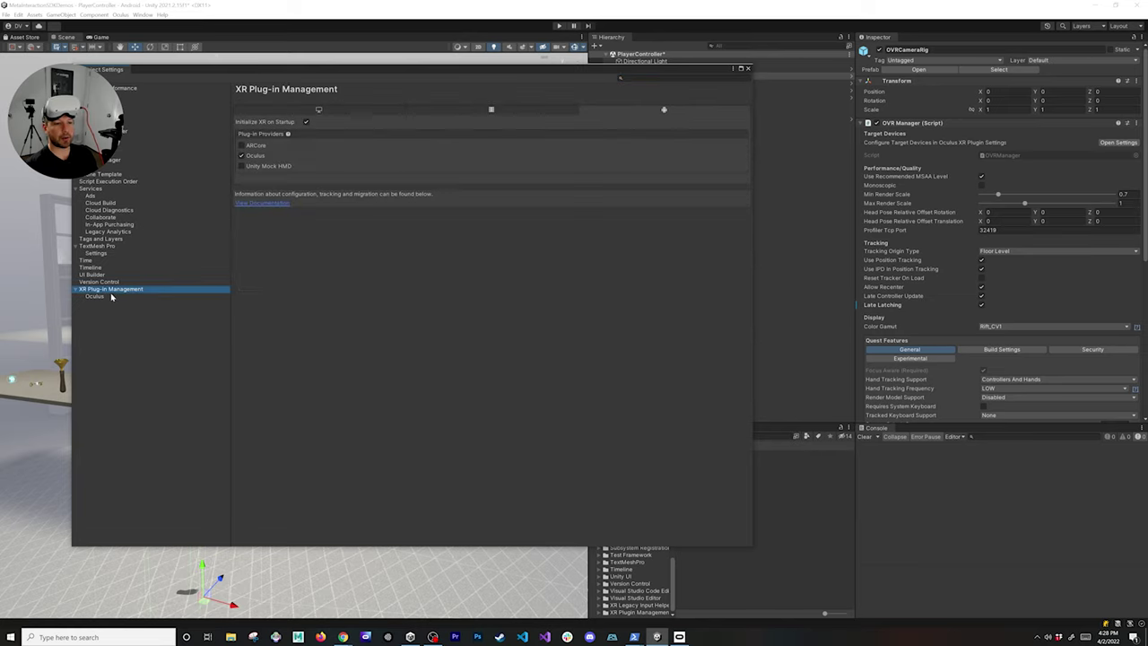
{"action": "left_click", "coordinate": [95, 297]}
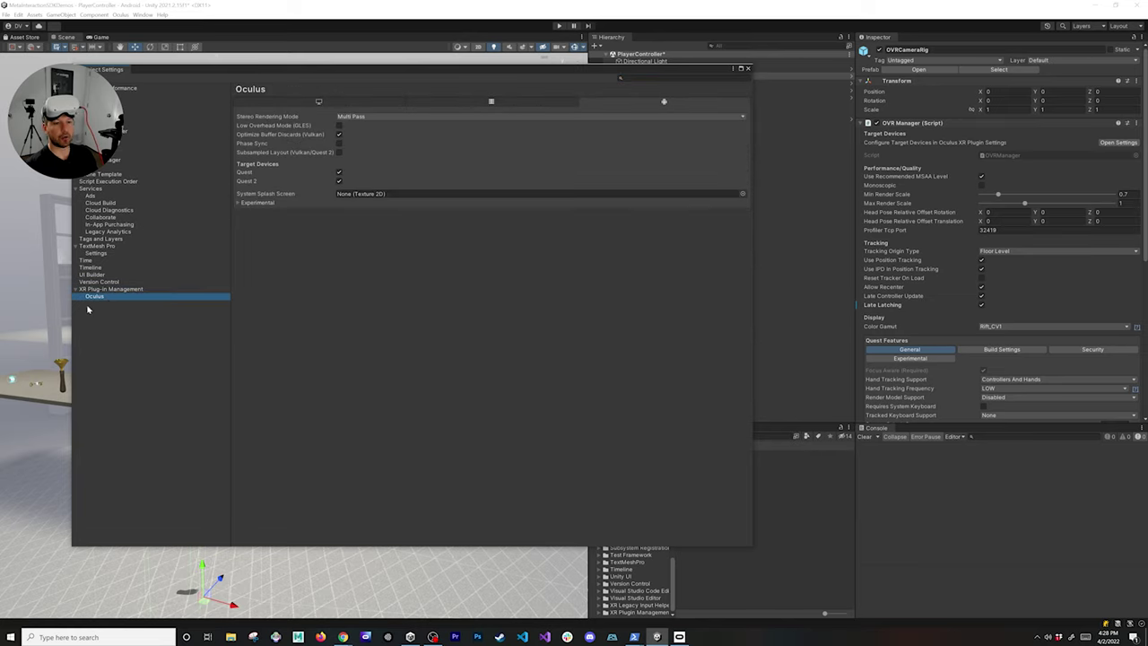
{"action": "left_click", "coordinate": [242, 205]}
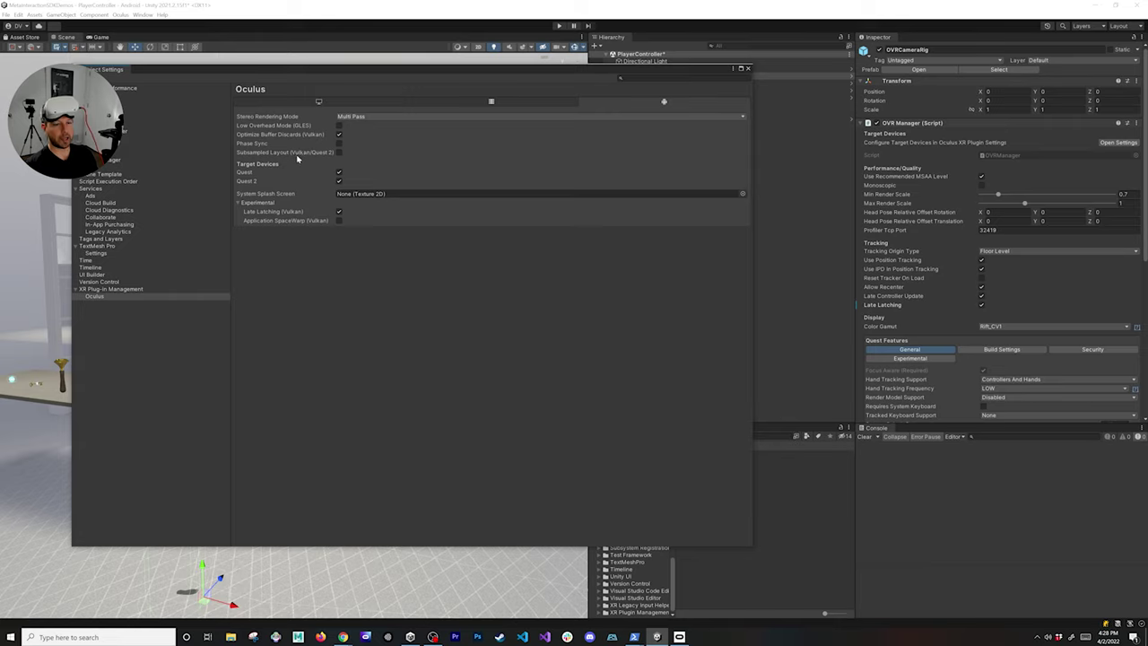
Step: Look up the installed Oculus XR Plugin version in the Package Manager, and close the Package Manager
{"action": "left_click", "coordinate": [144, 15]}
{"action": "mouse_move", "coordinate": [182, 157]}
{"action": "left_click", "coordinate": [166, 108]}
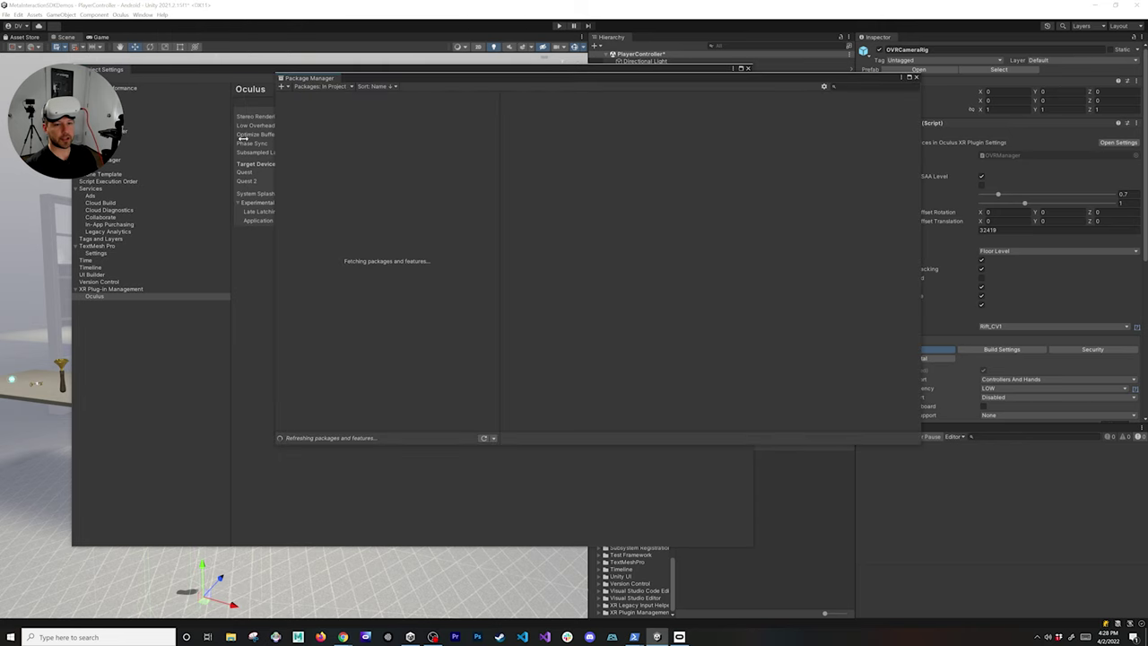
{"action": "left_click", "coordinate": [328, 120]}
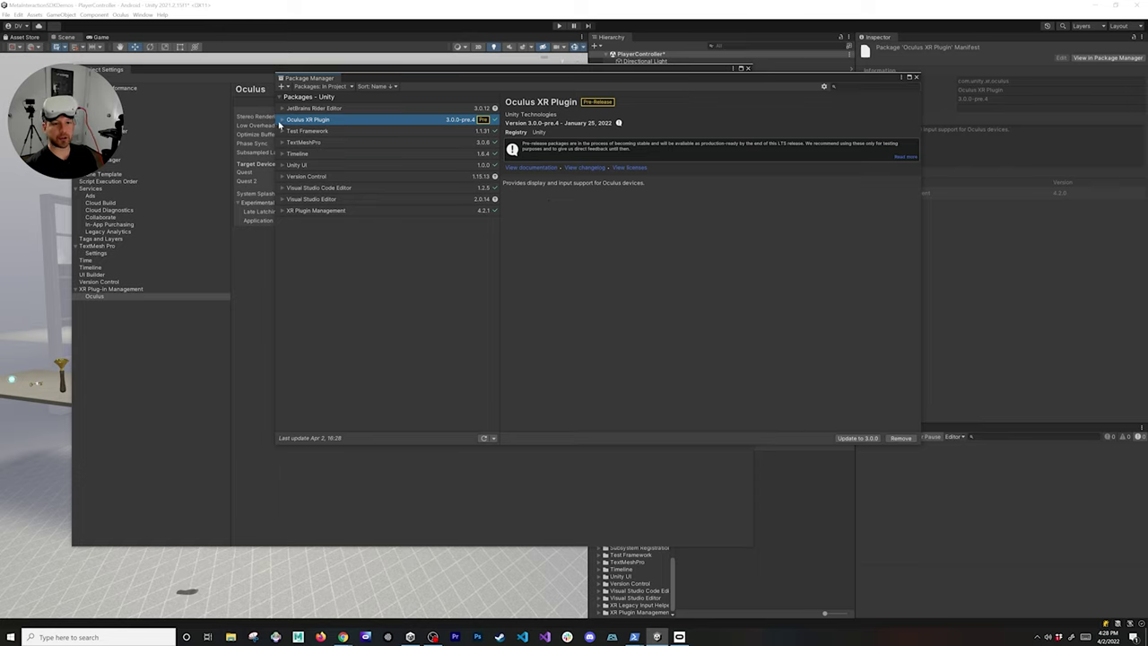
{"action": "left_click", "coordinate": [915, 77]}
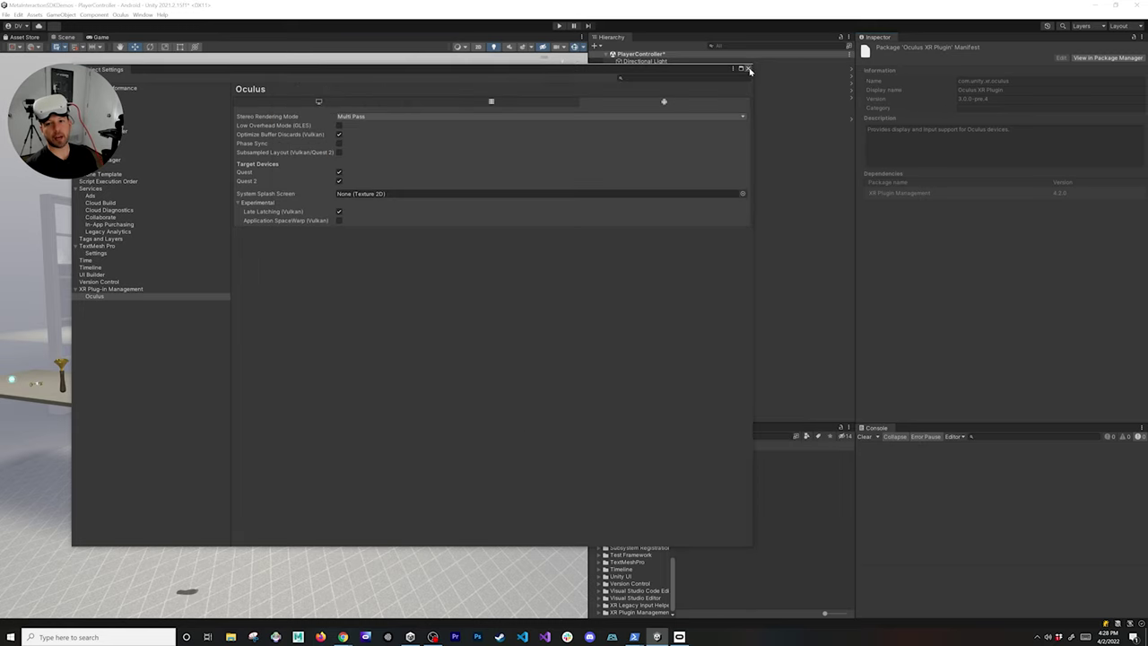
Step: Close the project settings and reselect OVRCameraRig to review the Late Latching option in its OVR Manager
{"action": "left_click", "coordinate": [750, 70]}
{"action": "left_click", "coordinate": [650, 76]}
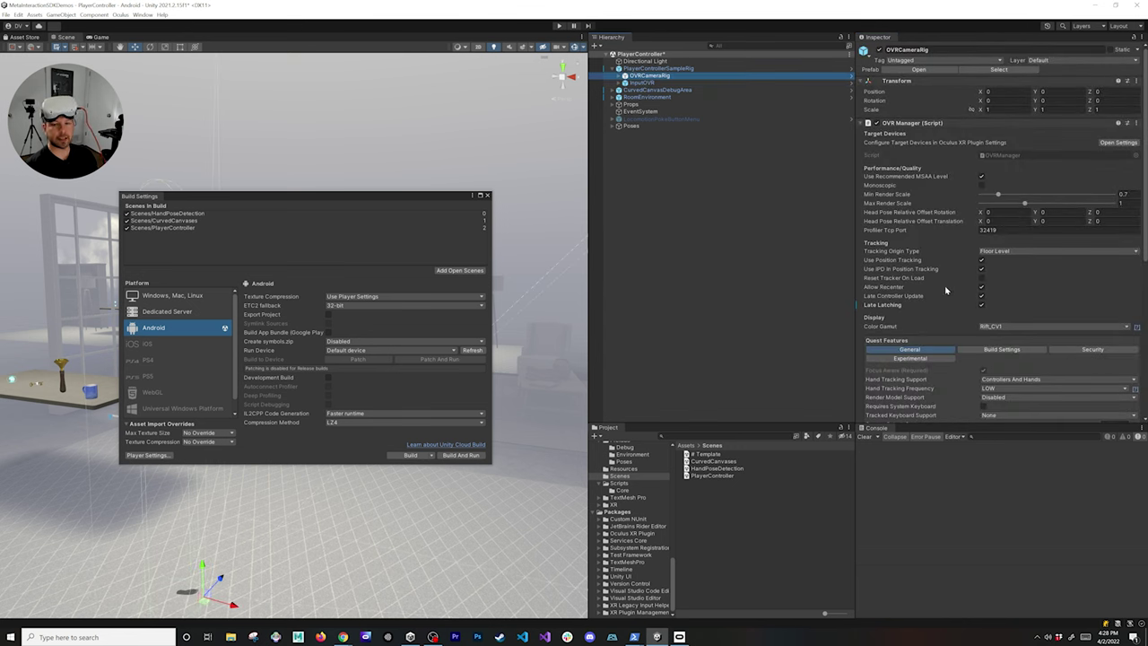
{"action": "mouse_move", "coordinate": [945, 290]}
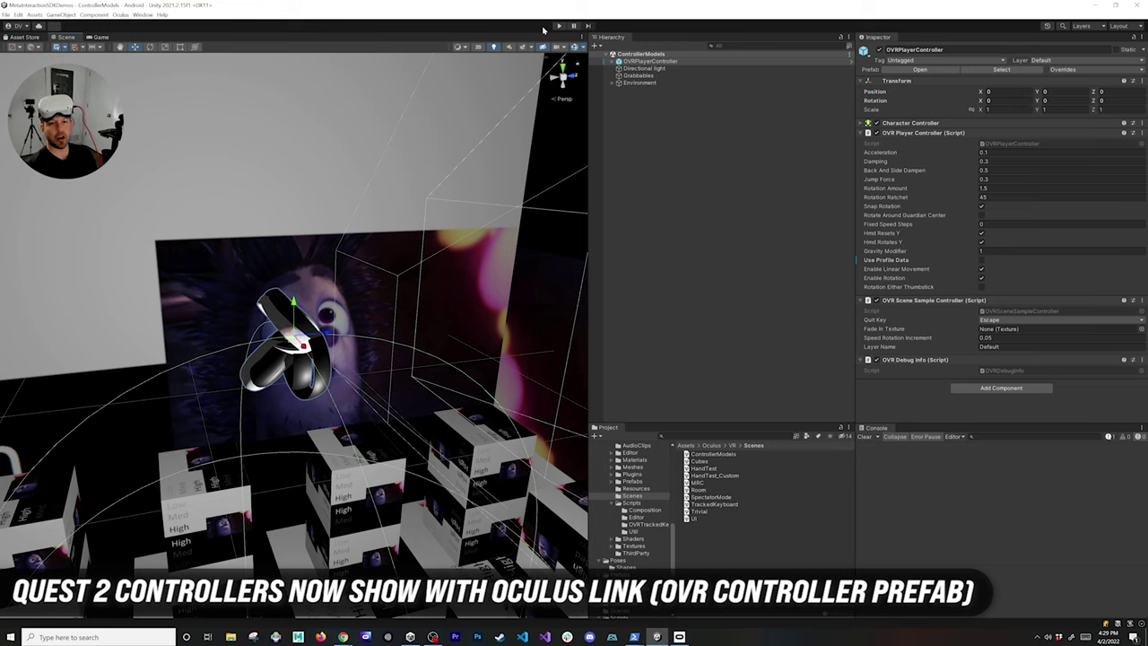
Step: Run the ControllerModels scene in Play mode to preview the Quest 2 controller models
{"action": "left_click", "coordinate": [554, 26]}
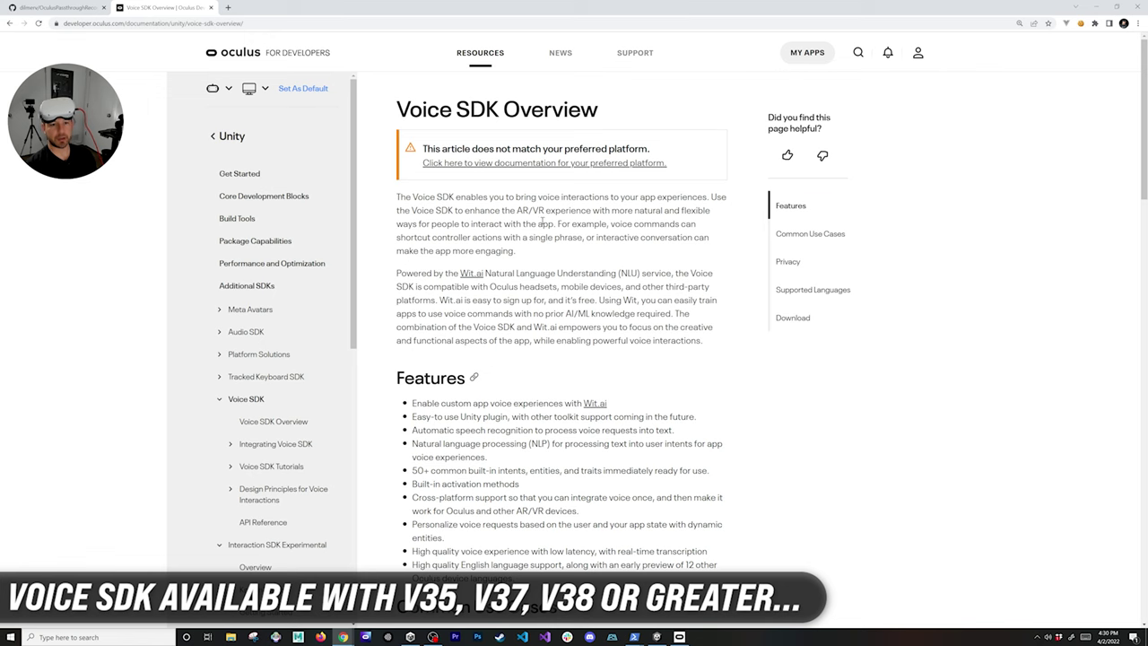
Step: Read through the features, common use cases and privacy sections of the Voice SDK Overview page
{"action": "scroll", "coordinate": [759, 337], "scroll_direction": "down", "scroll_amount": 2}
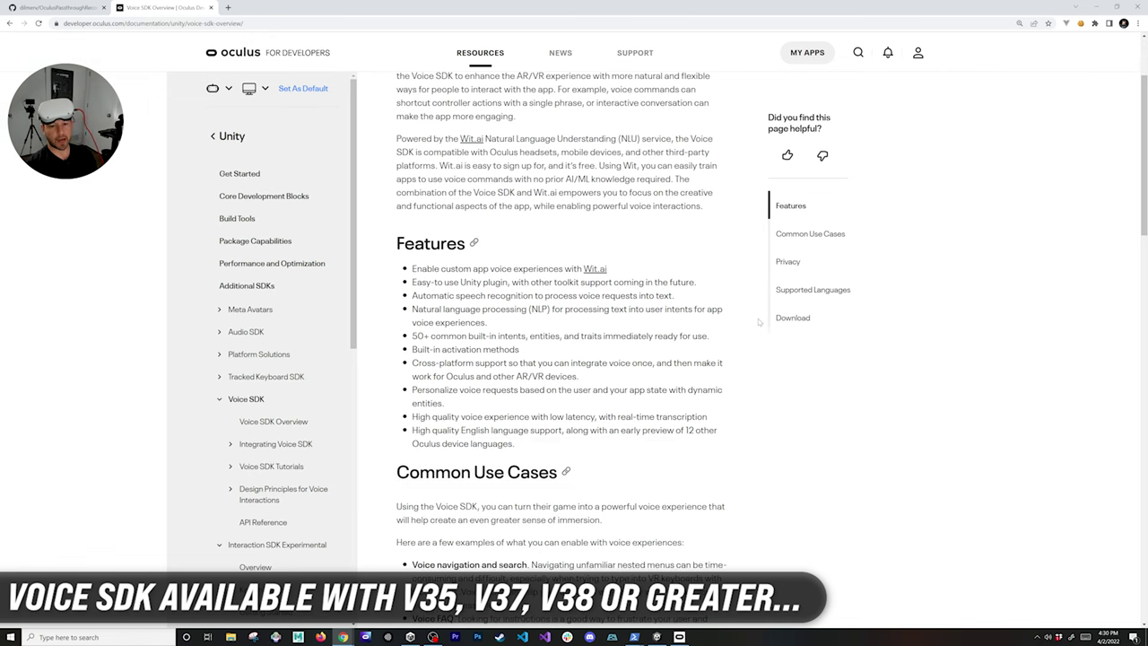
{"action": "scroll", "coordinate": [759, 318], "scroll_direction": "down", "scroll_amount": 4}
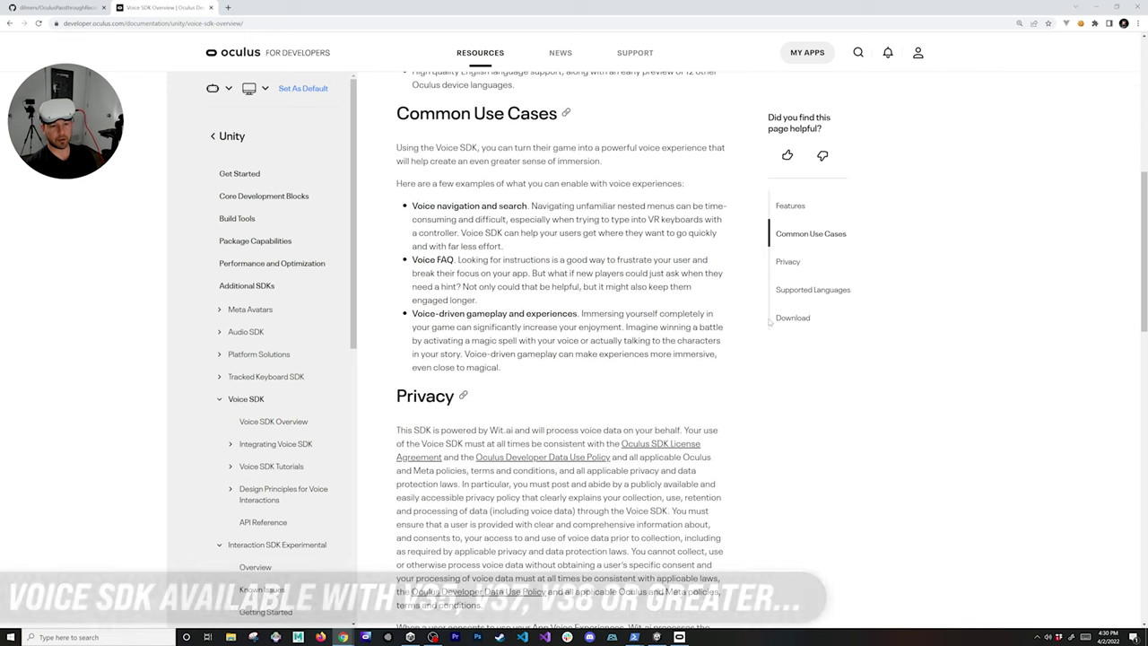
{"action": "scroll", "coordinate": [760, 316], "scroll_direction": "up", "scroll_amount": 5}
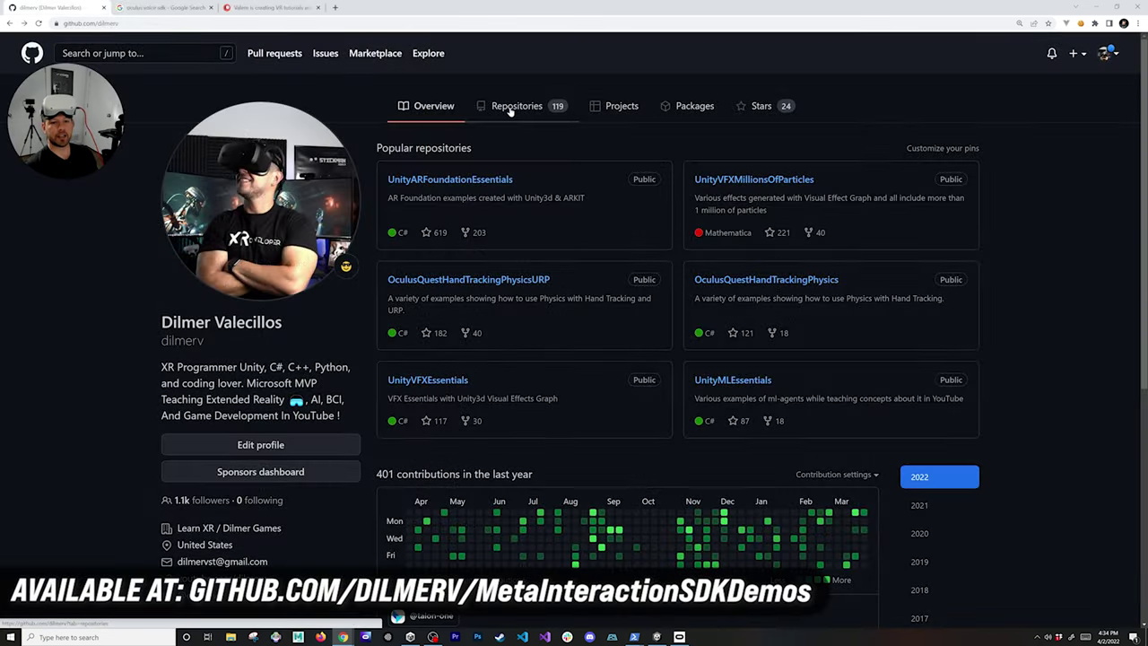
Step: Open the MetaInteractionSDKDemos repository from the GitHub profile's list of repositories
{"action": "left_click", "coordinate": [510, 111]}
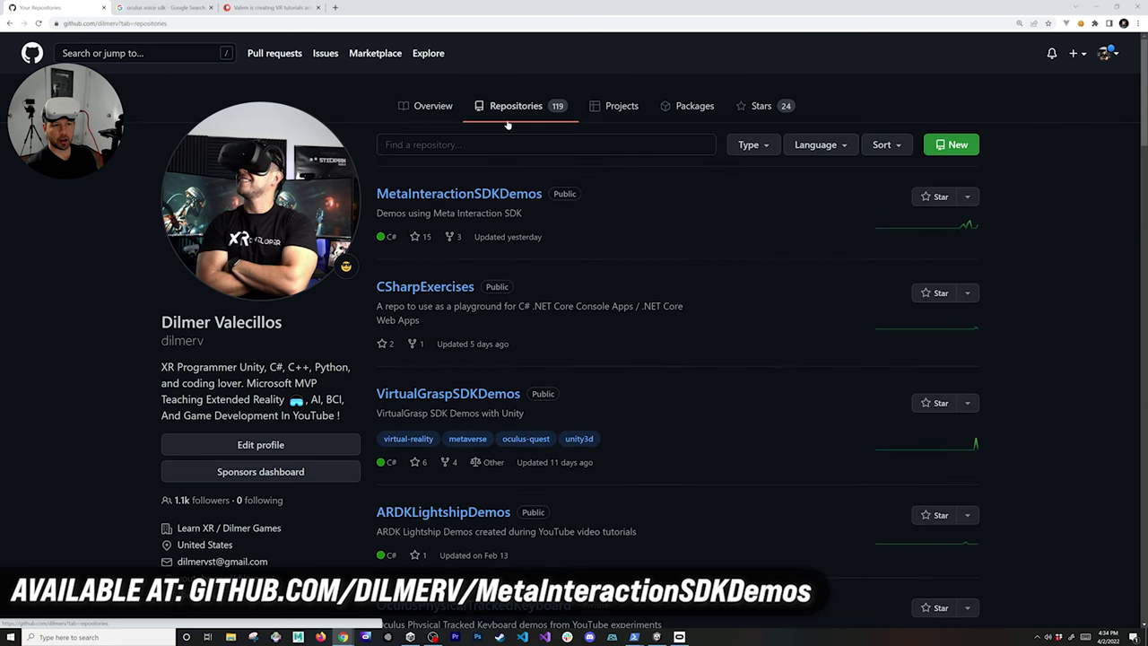
{"action": "left_click", "coordinate": [428, 193]}
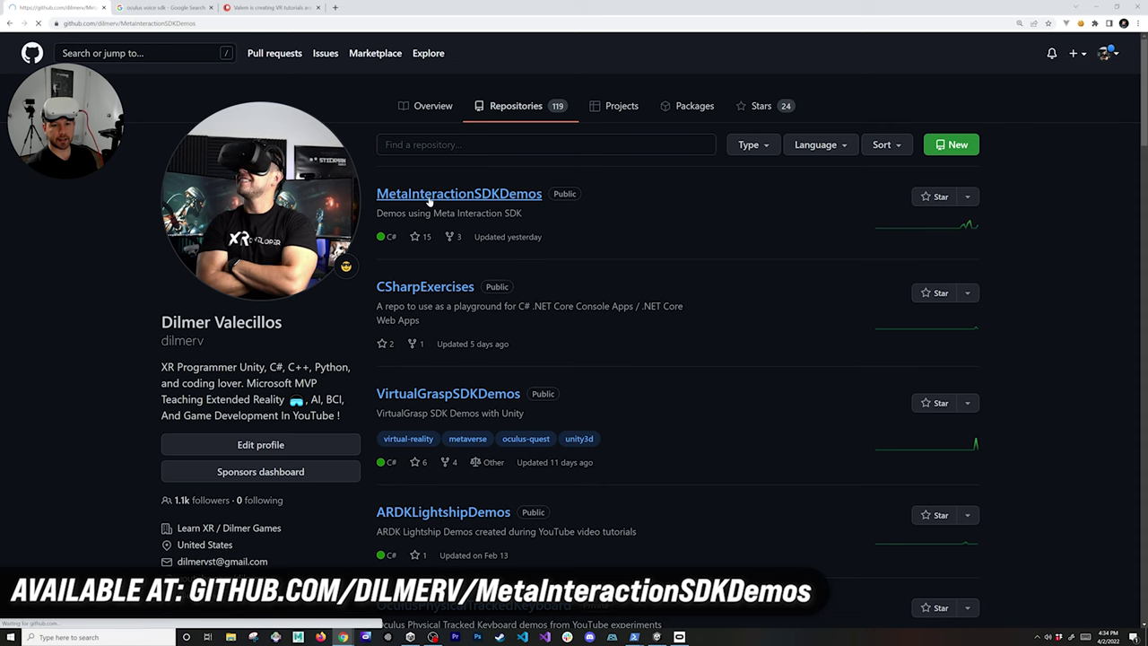